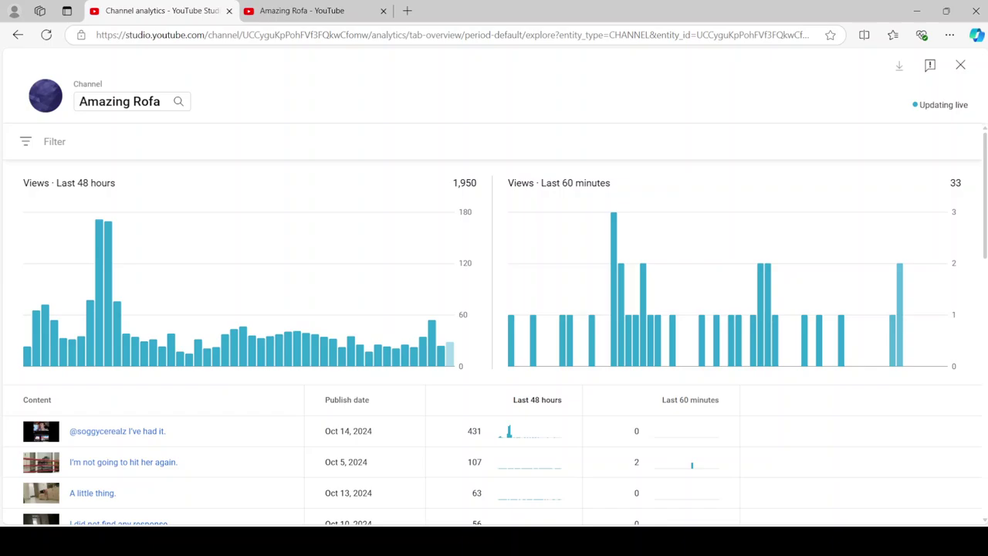
Step: Filter the realtime analytics to the Live stream content type
{"action": "left_click", "coordinate": [54, 141]}
{"action": "left_click", "coordinate": [86, 173]}
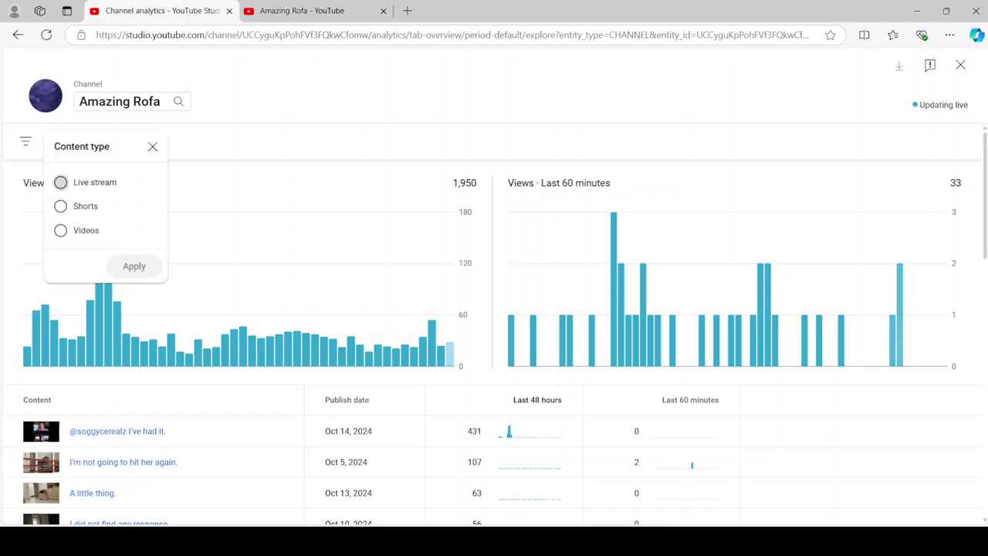
{"action": "left_click", "coordinate": [60, 182]}
{"action": "left_click", "coordinate": [134, 265]}
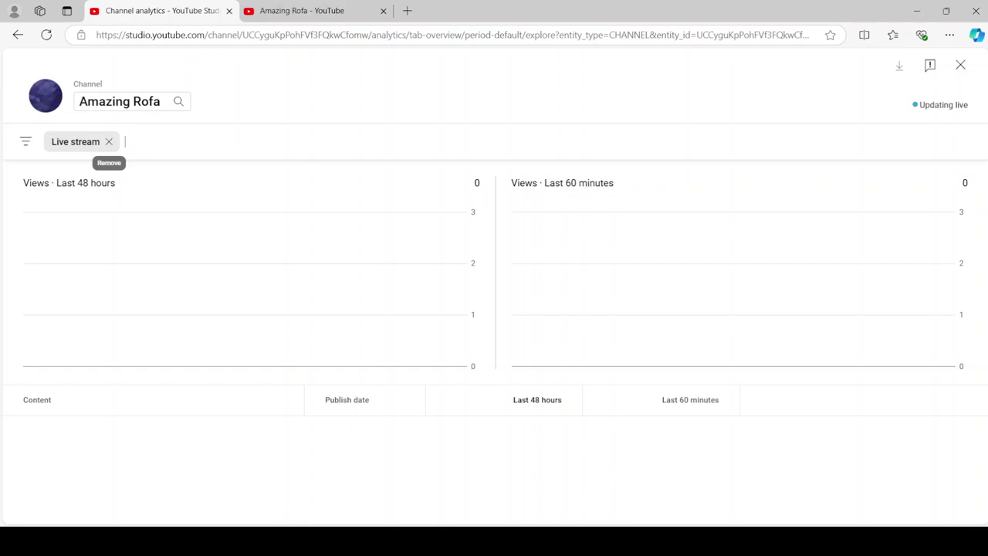
Step: Replace the Live stream filter with a Shorts content-type filter
{"action": "left_click", "coordinate": [109, 141]}
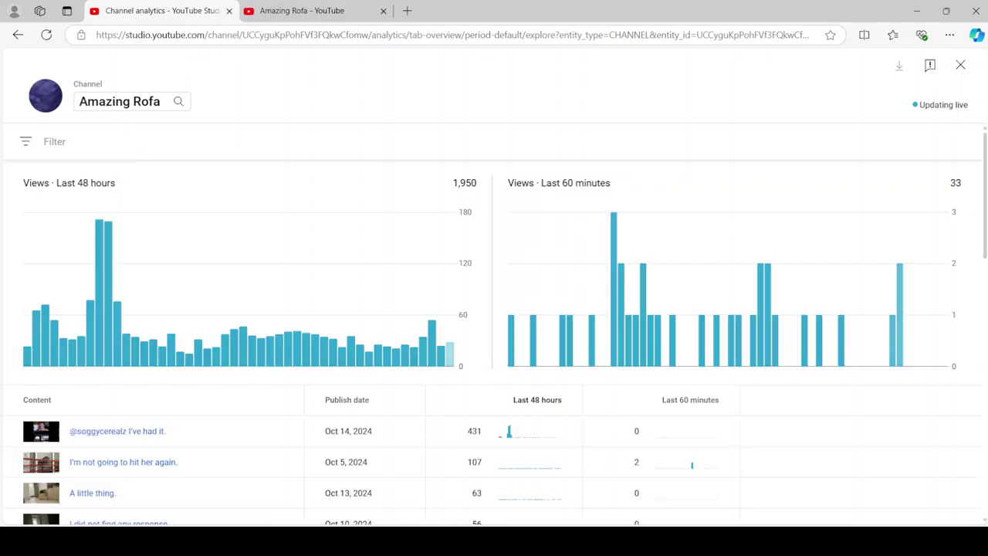
{"action": "left_click", "coordinate": [109, 142]}
{"action": "left_click", "coordinate": [85, 173]}
{"action": "left_click", "coordinate": [60, 206]}
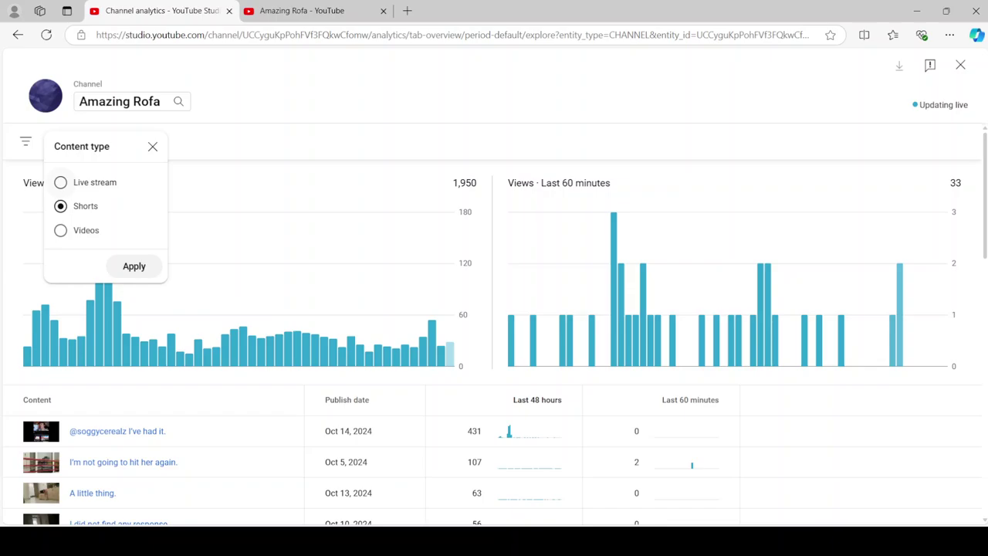
{"action": "left_click", "coordinate": [133, 265]}
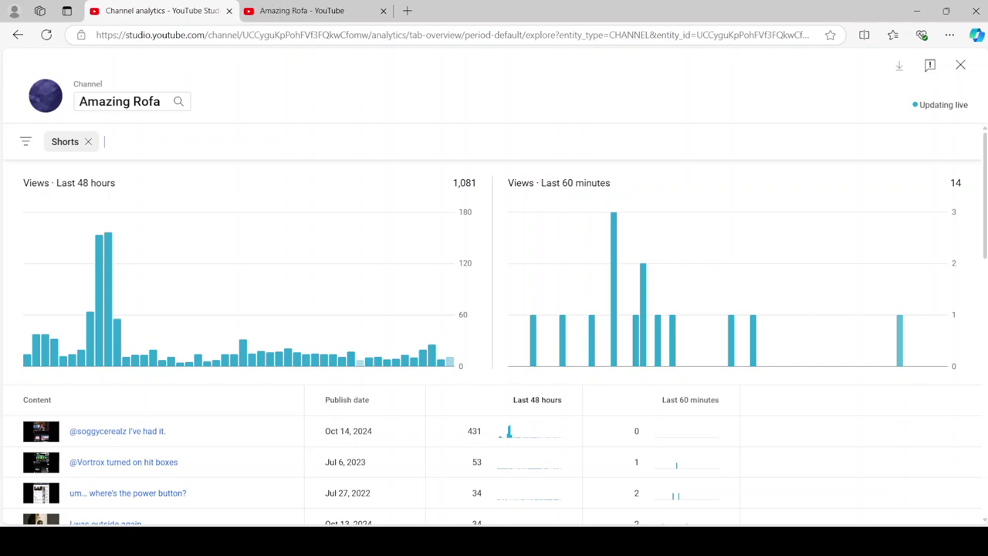
{"action": "scroll", "coordinate": [494, 309], "scroll_direction": "down", "scroll_amount": 4}
{"action": "scroll", "coordinate": [494, 309], "scroll_direction": "up", "scroll_amount": 2}
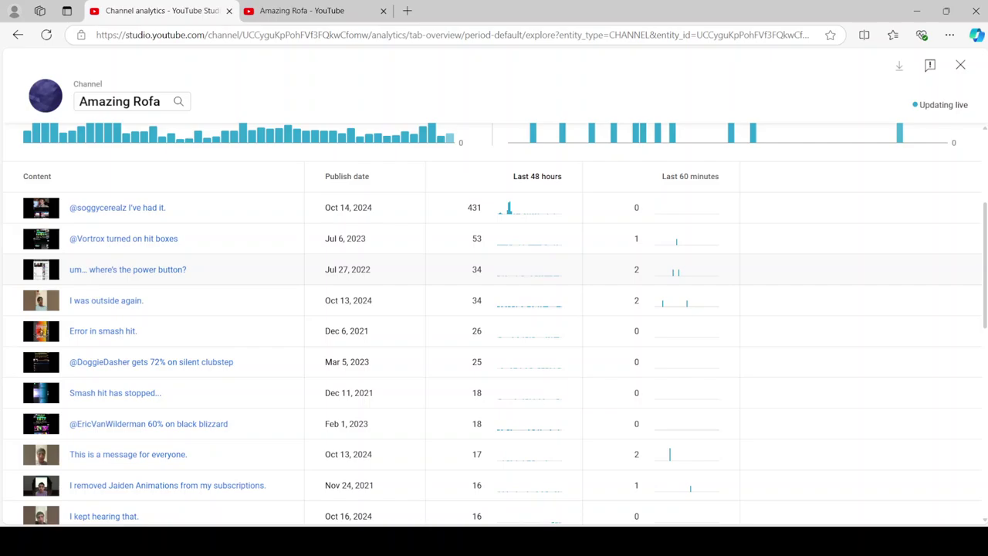
{"action": "scroll", "coordinate": [494, 309], "scroll_direction": "down", "scroll_amount": 2}
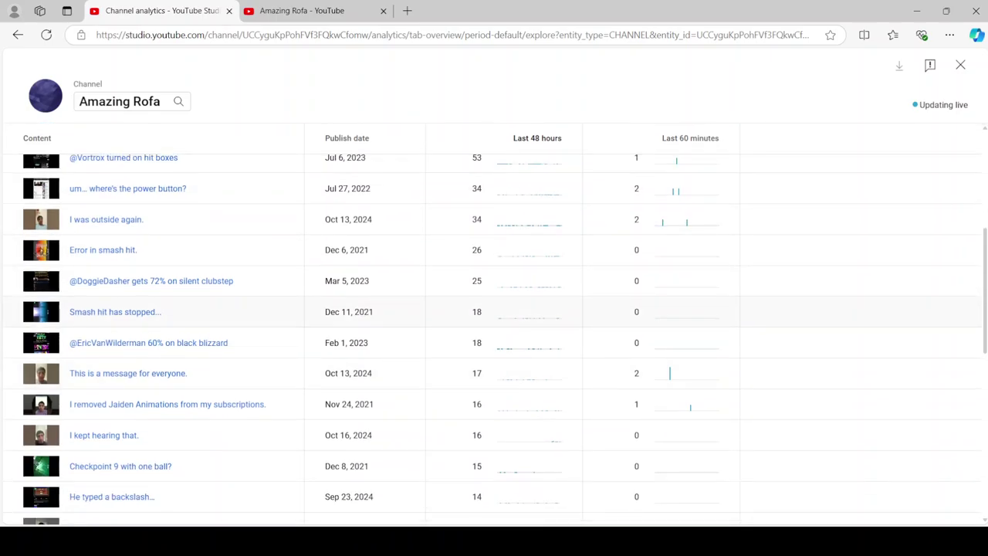
{"action": "scroll", "coordinate": [494, 309], "scroll_direction": "down", "scroll_amount": 8}
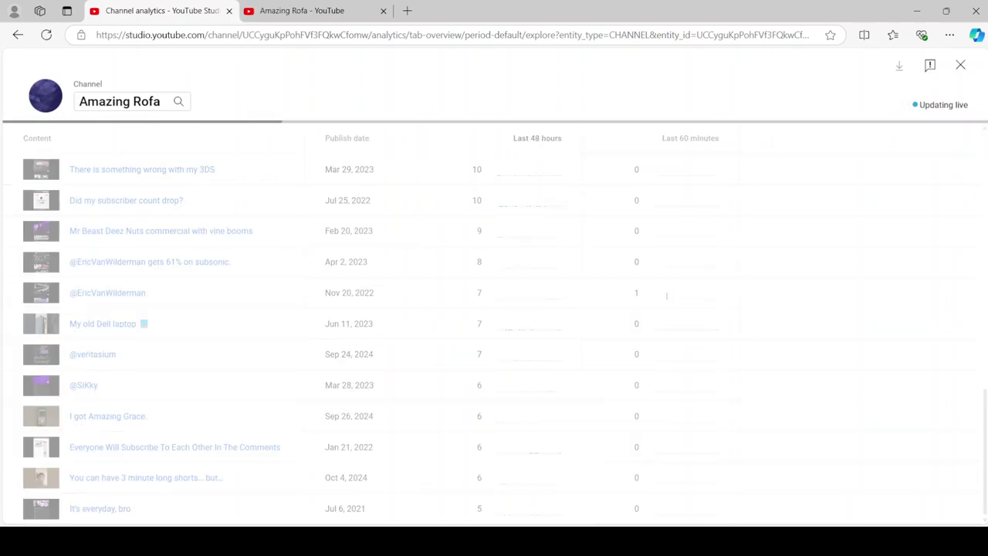
{"action": "scroll", "coordinate": [93, 354], "scroll_direction": "up", "scroll_amount": 1}
{"action": "scroll", "coordinate": [93, 363], "scroll_direction": "down", "scroll_amount": 1}
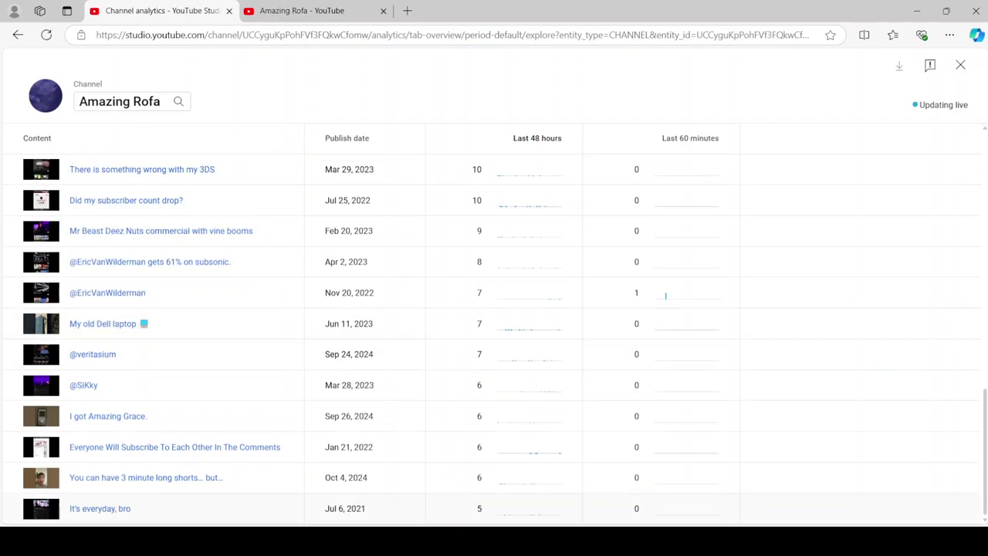
Step: From the It's everyday, bro analytics, apply a Videos content-type filter and return to channel view
{"action": "left_click", "coordinate": [99, 508]}
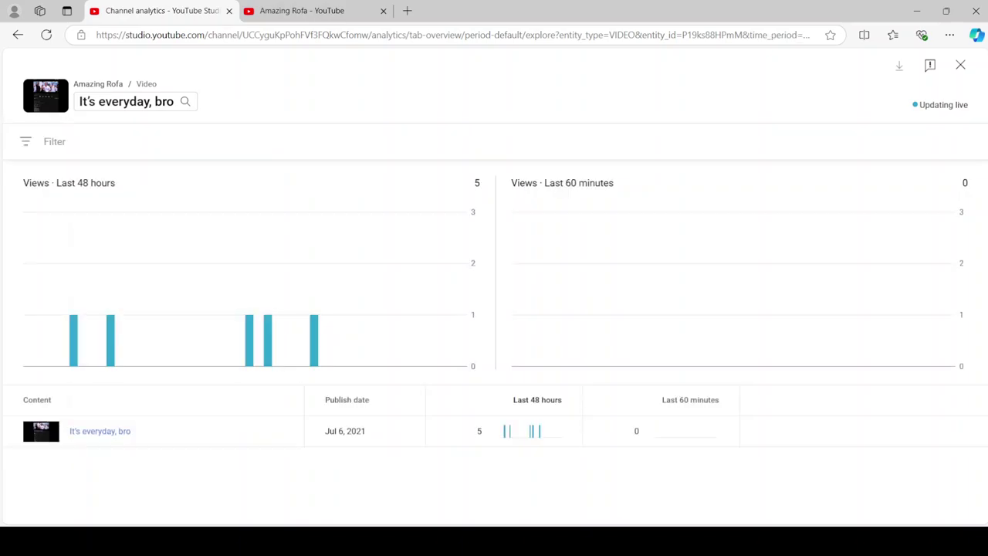
{"action": "left_click", "coordinate": [54, 142]}
{"action": "left_click", "coordinate": [88, 172]}
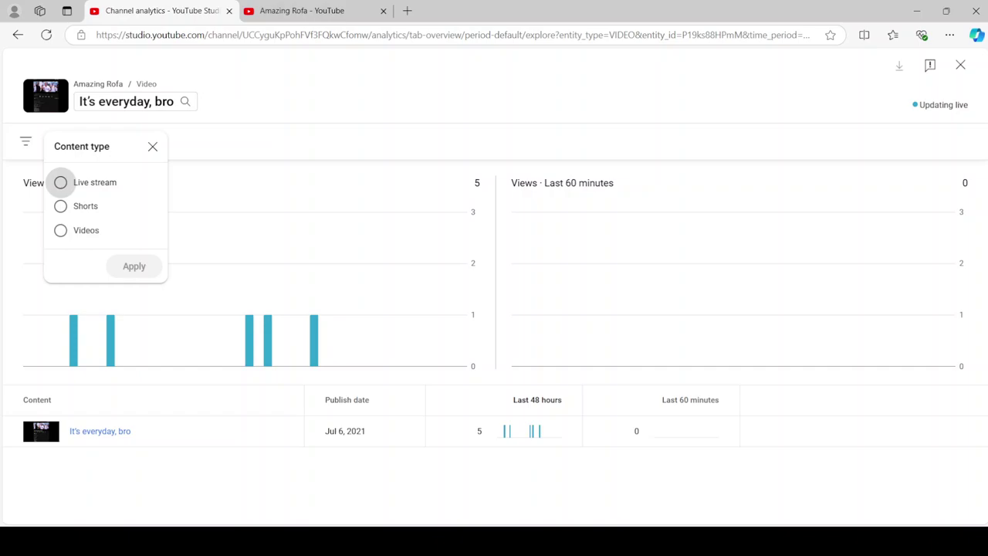
{"action": "left_click", "coordinate": [60, 230]}
{"action": "left_click", "coordinate": [133, 266]}
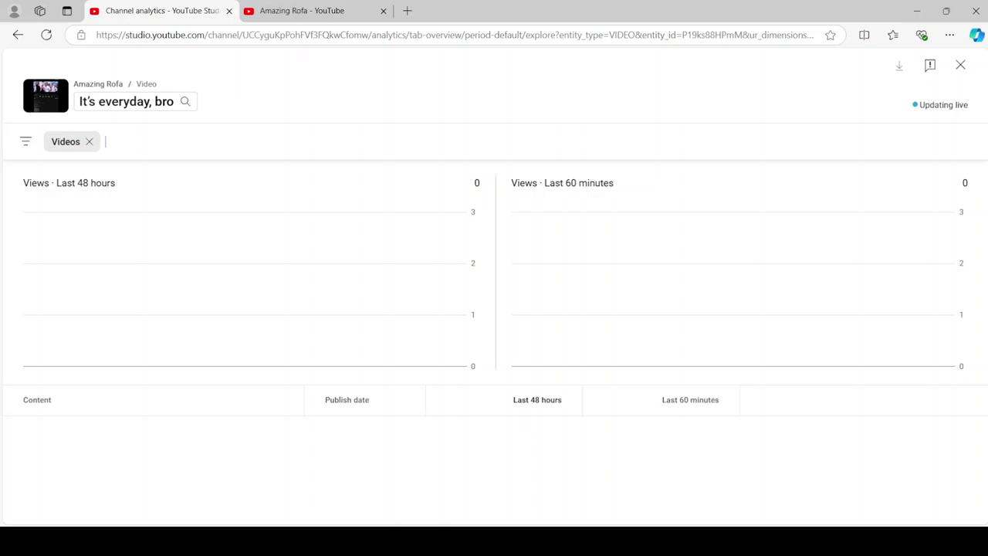
{"action": "key", "text": "alt+Left"}
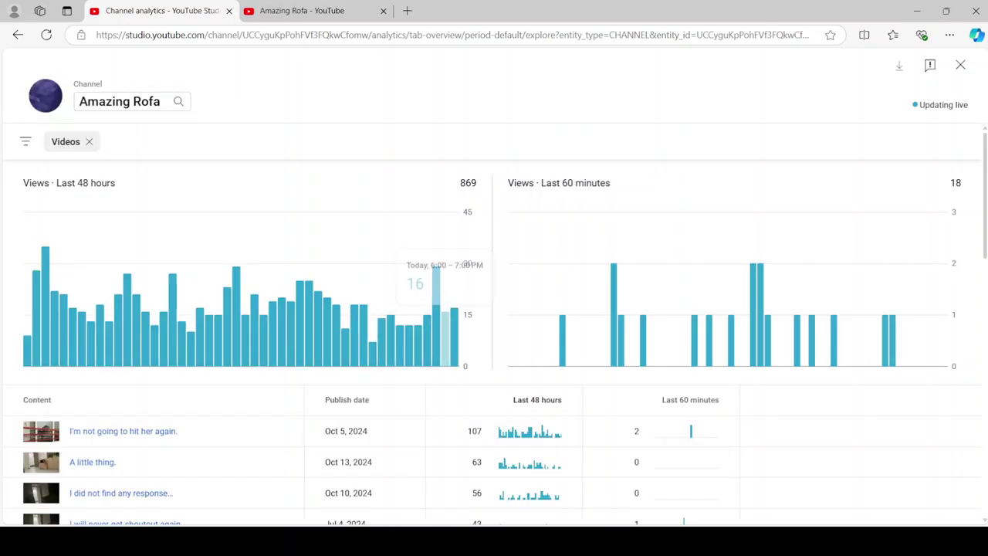
{"action": "scroll", "coordinate": [247, 309], "scroll_direction": "down", "scroll_amount": 5}
{"action": "scroll", "coordinate": [247, 309], "scroll_direction": "down", "scroll_amount": 5}
{"action": "scroll", "coordinate": [247, 309], "scroll_direction": "down", "scroll_amount": 1}
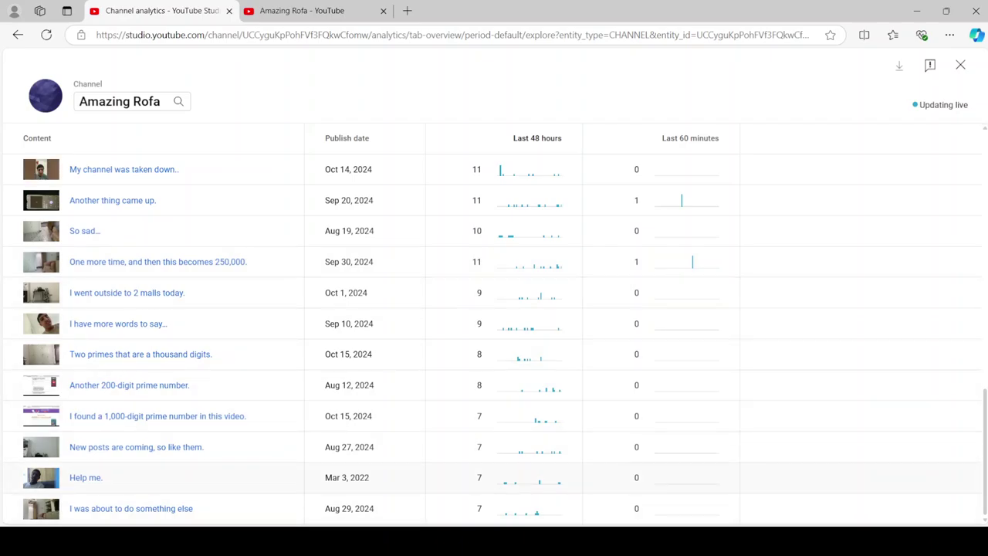
{"action": "scroll", "coordinate": [247, 309], "scroll_direction": "up", "scroll_amount": 3}
{"action": "scroll", "coordinate": [247, 309], "scroll_direction": "up", "scroll_amount": 3}
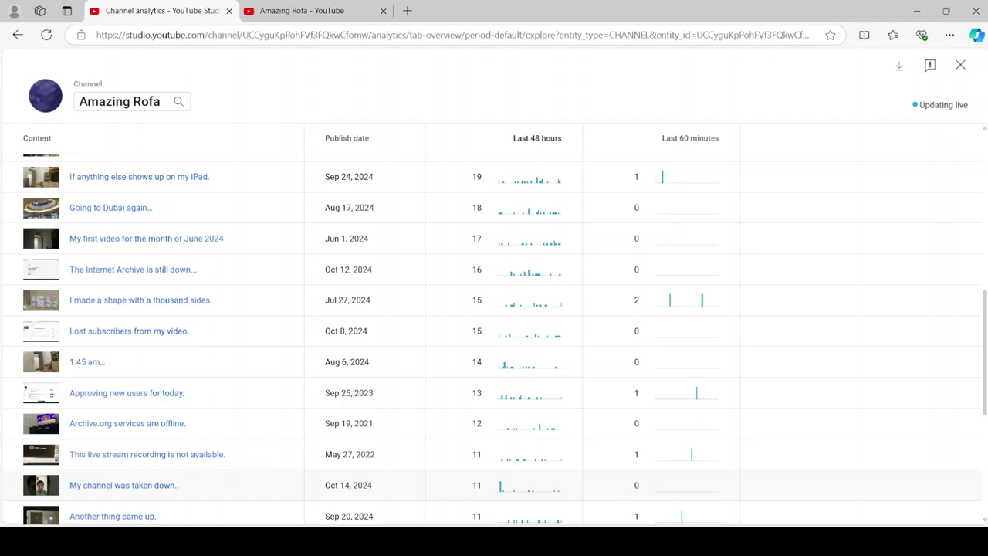
{"action": "scroll", "coordinate": [247, 309], "scroll_direction": "up", "scroll_amount": 2}
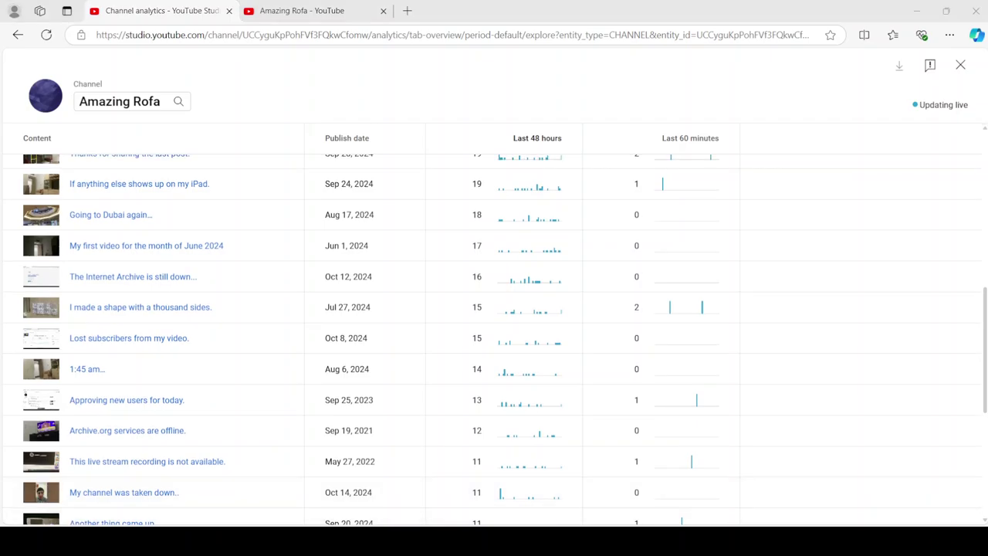